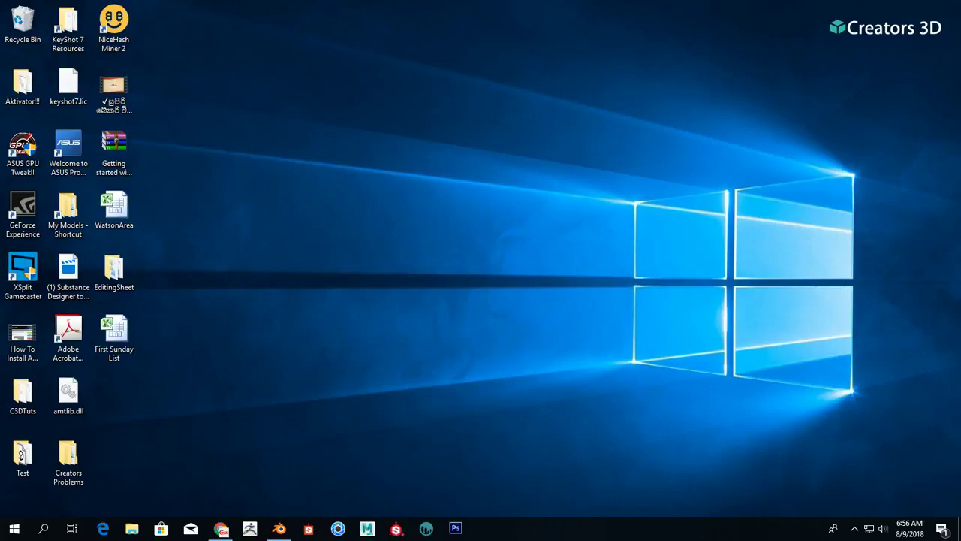
Search Google for 'gltf blender' in Chrome and open the KhronosGroup glTF-Blender-Exporter result.
left_click(221, 529)
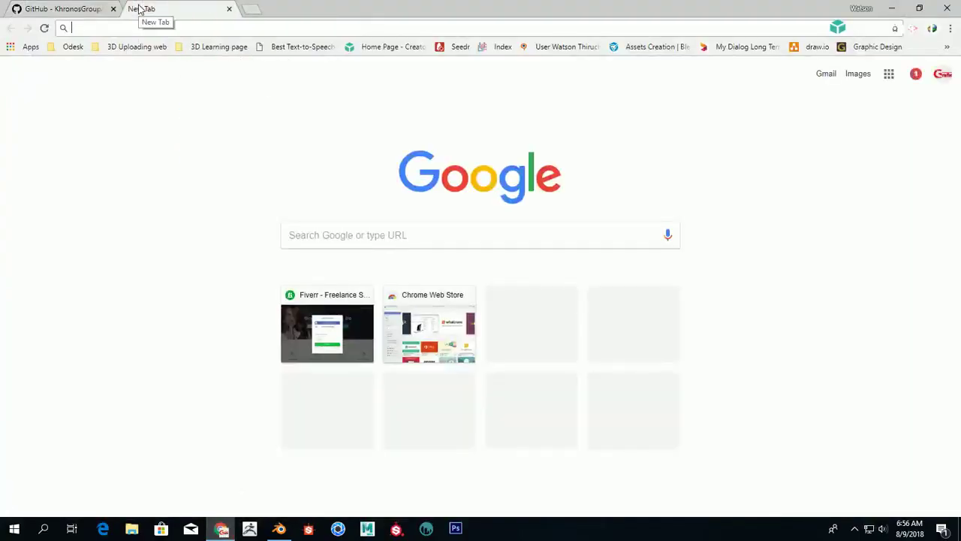
type("bl")
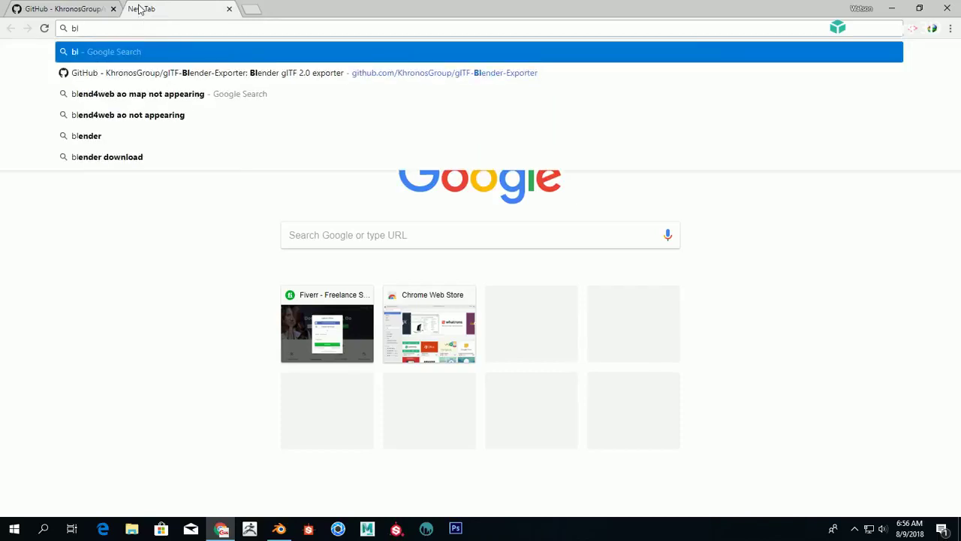
key("BackSpace")
key("BackSpace")
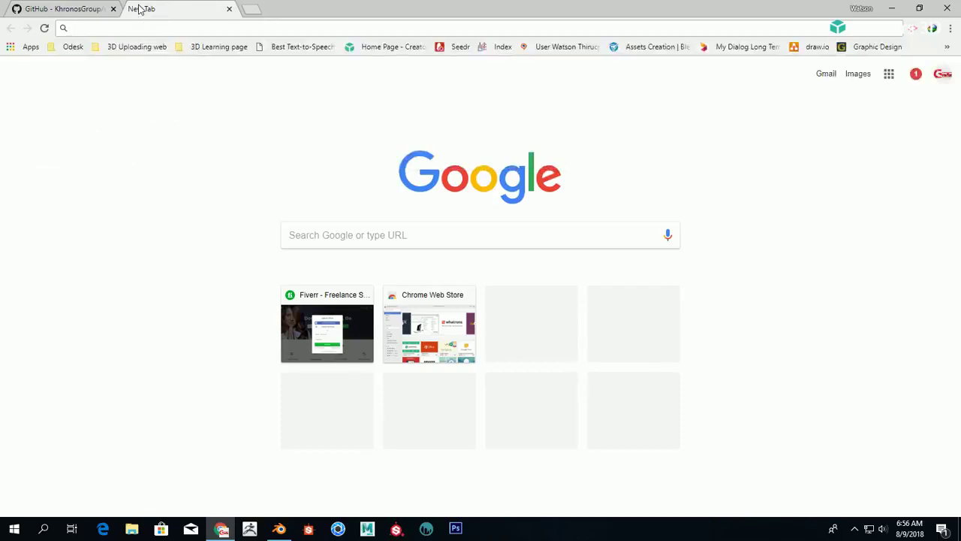
type("gltf")
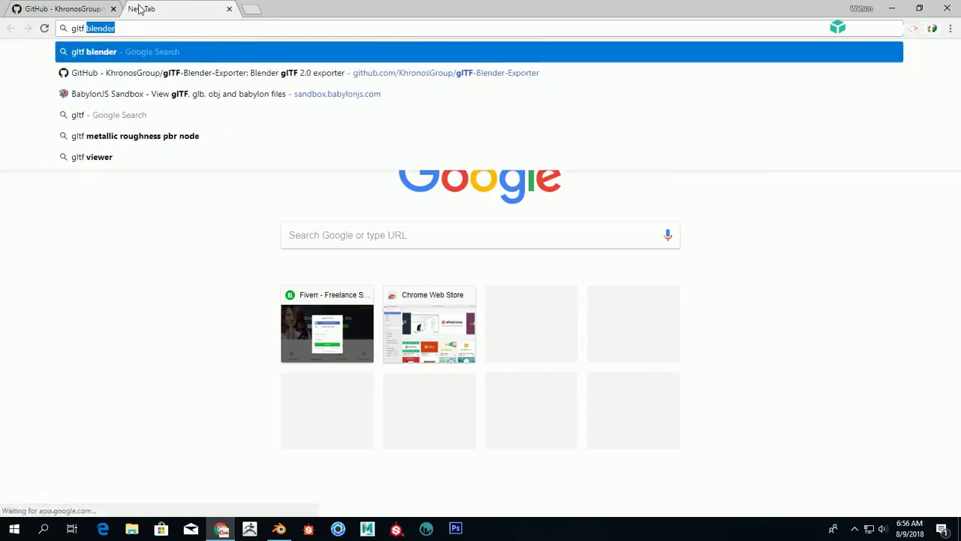
type(" blen")
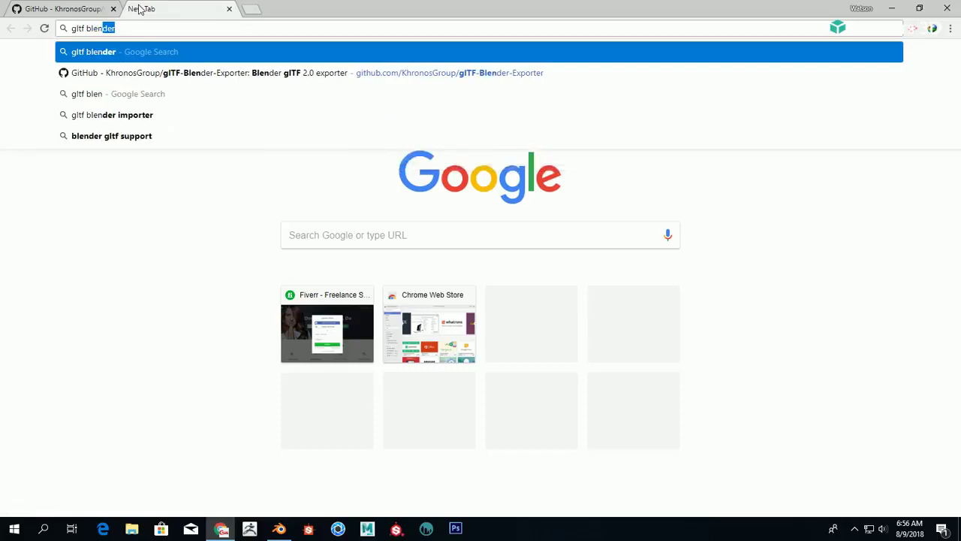
type("d")
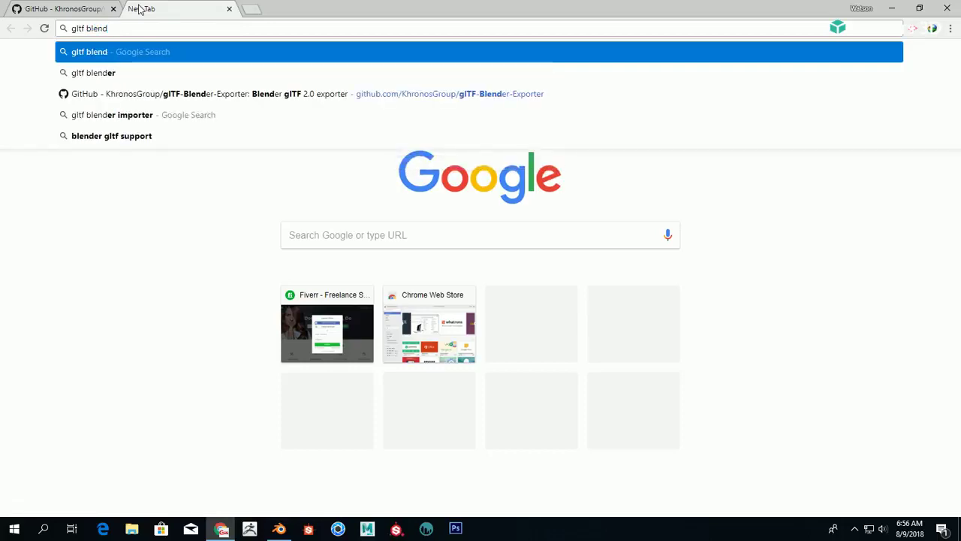
type("er")
key("Return")
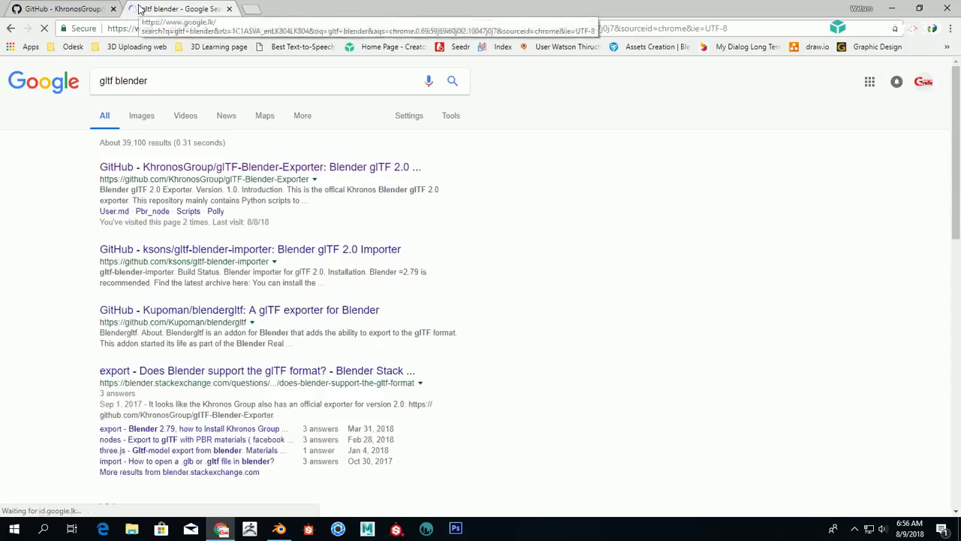
left_click(394, 168)
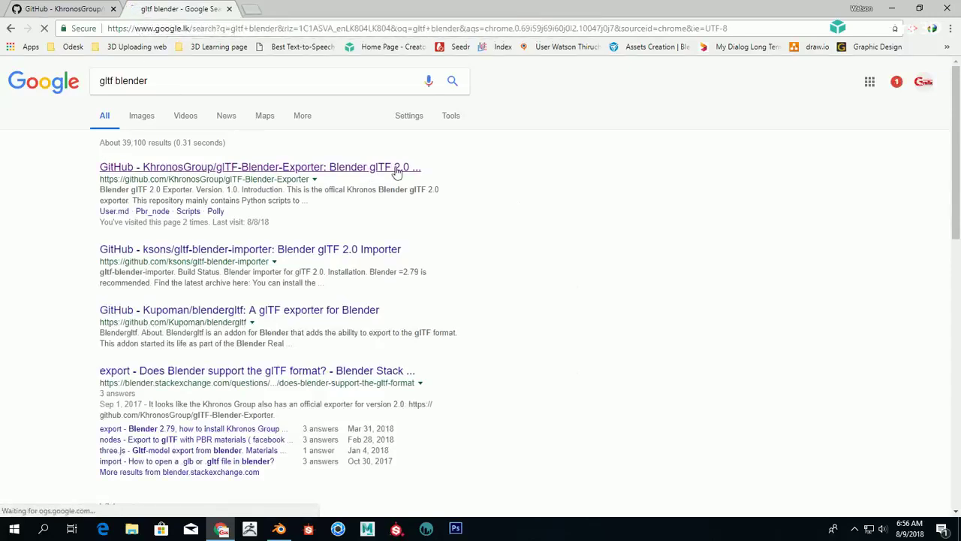
Close the duplicate tab, check the repository's Clone or download options, then switch to Blender.
left_click(114, 9)
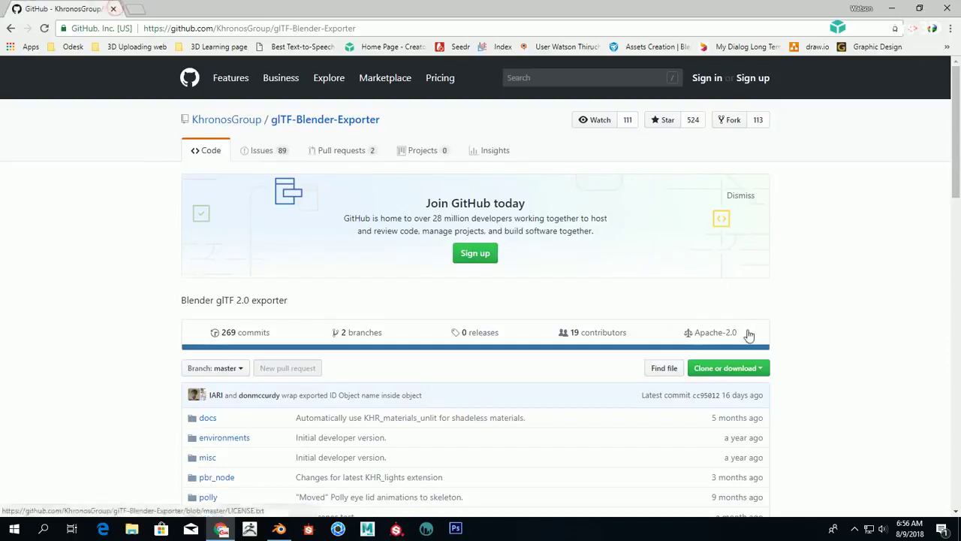
scroll(748, 331, "down", 2)
left_click(742, 188)
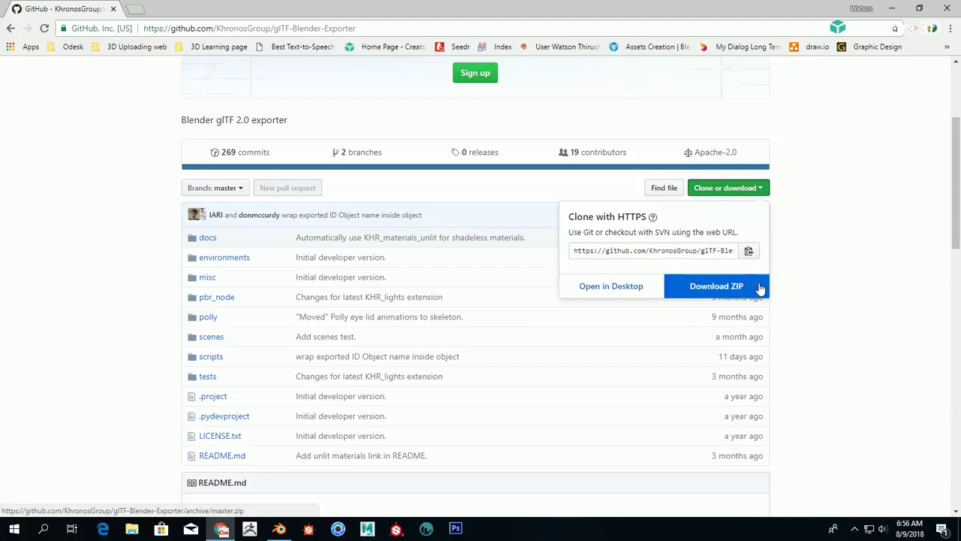
left_click(806, 167)
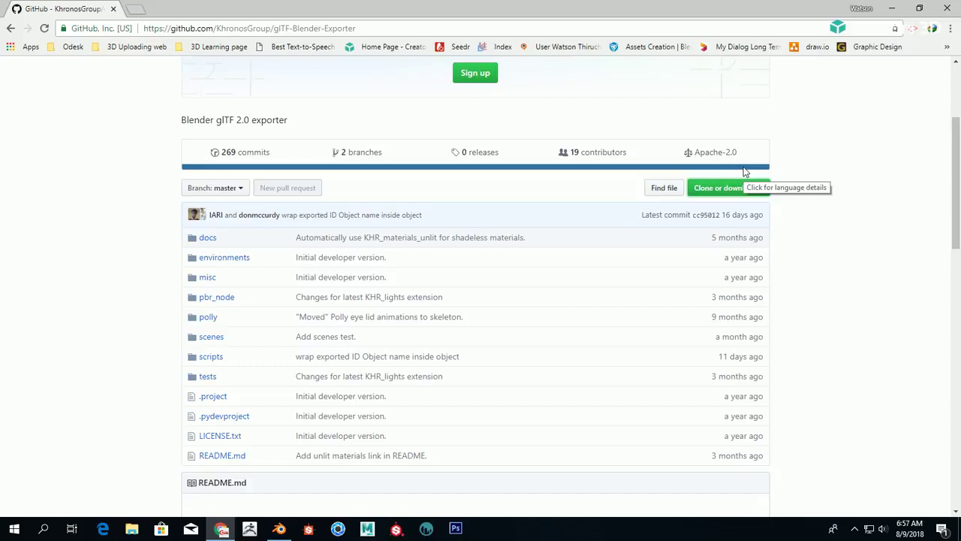
left_click(894, 7)
left_click(279, 529)
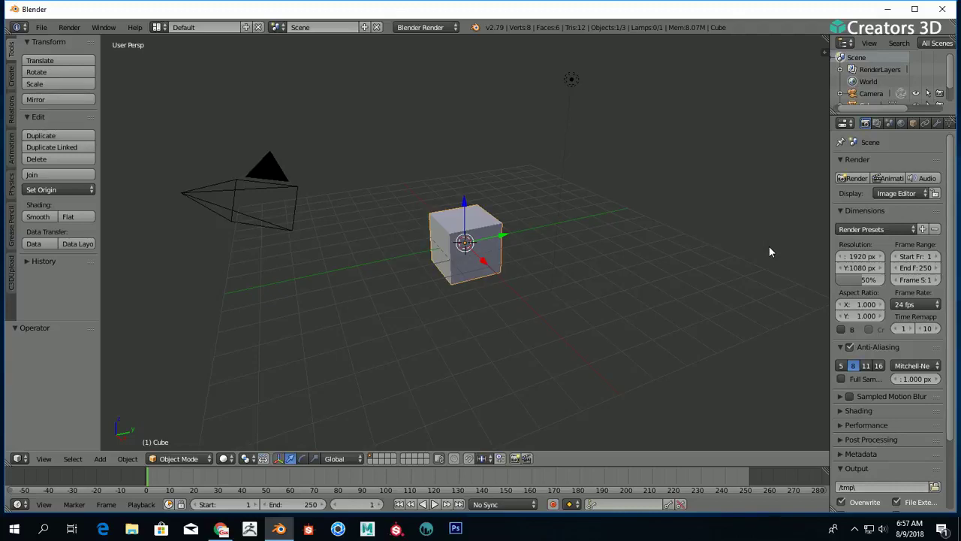
Open User Preferences from Blender's File menu.
left_click(37, 28)
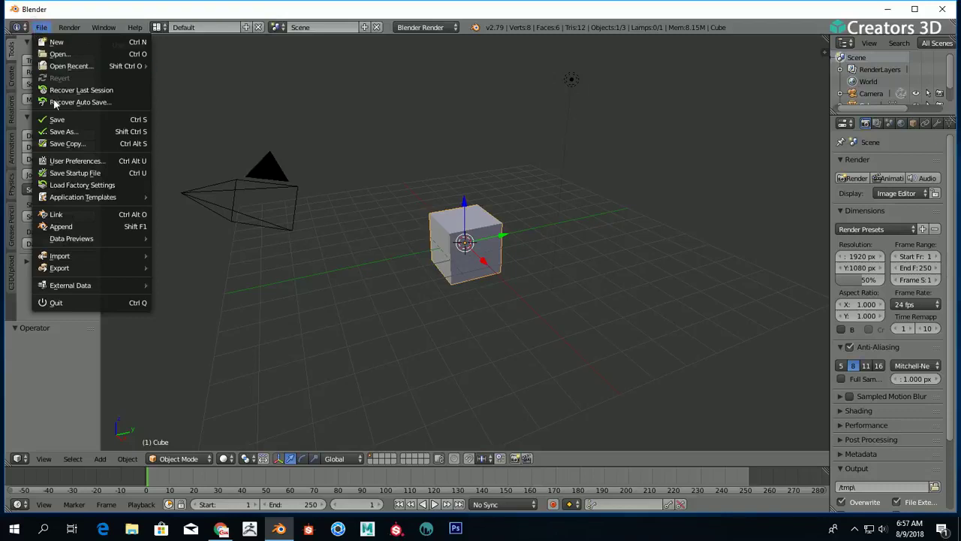
left_click(59, 160)
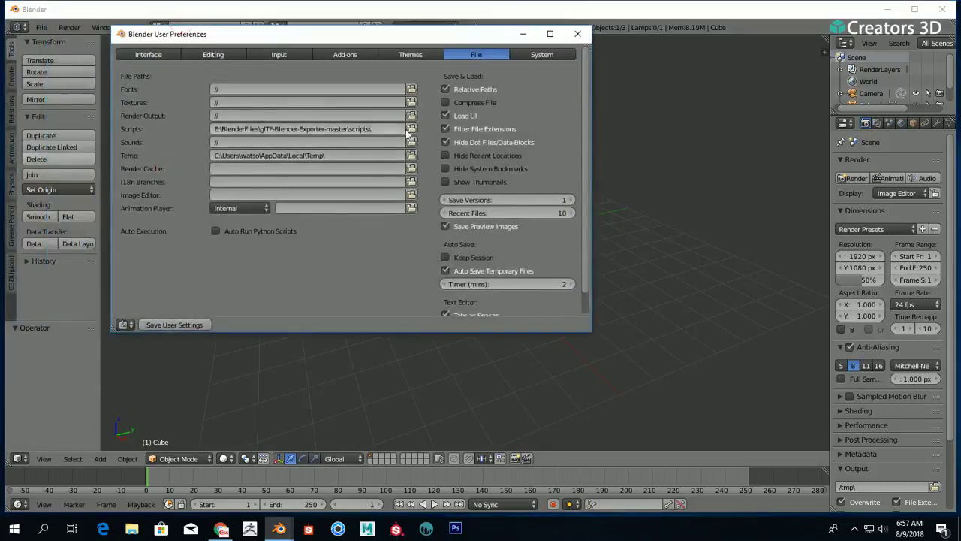
Set the Scripts path to E:\BlenderFiles\glTF-Blender-Exporter-master\scripts\.
left_click(412, 129)
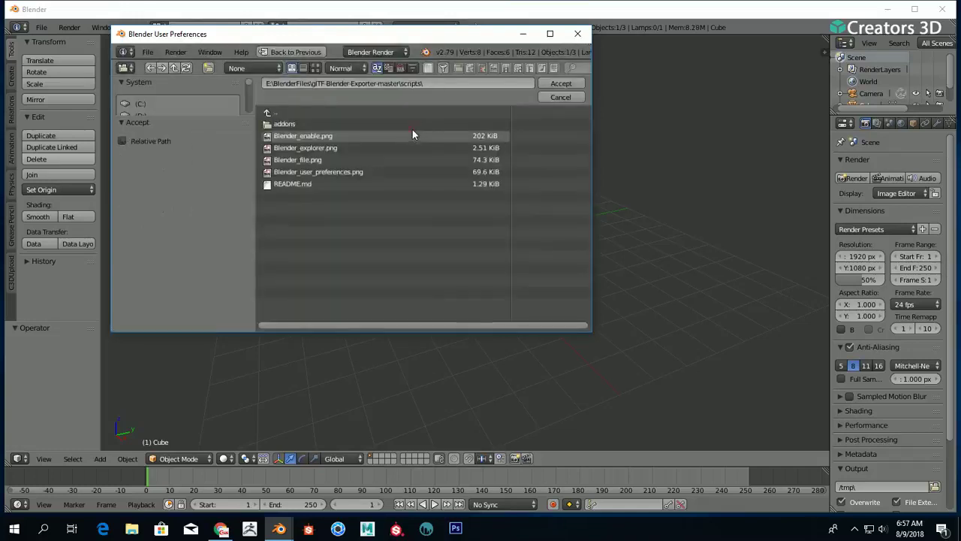
left_click_drag(295, 36, 359, 39)
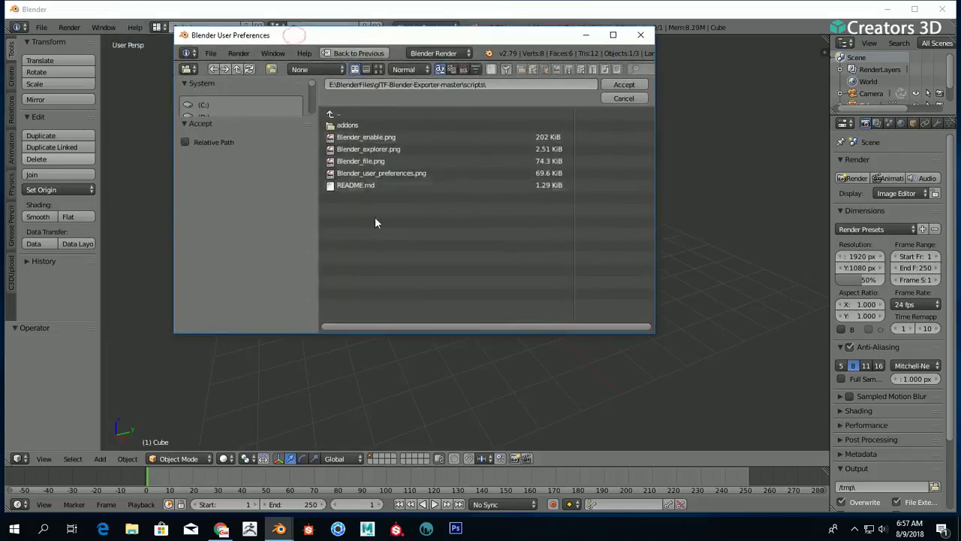
left_click(334, 115)
left_click(334, 114)
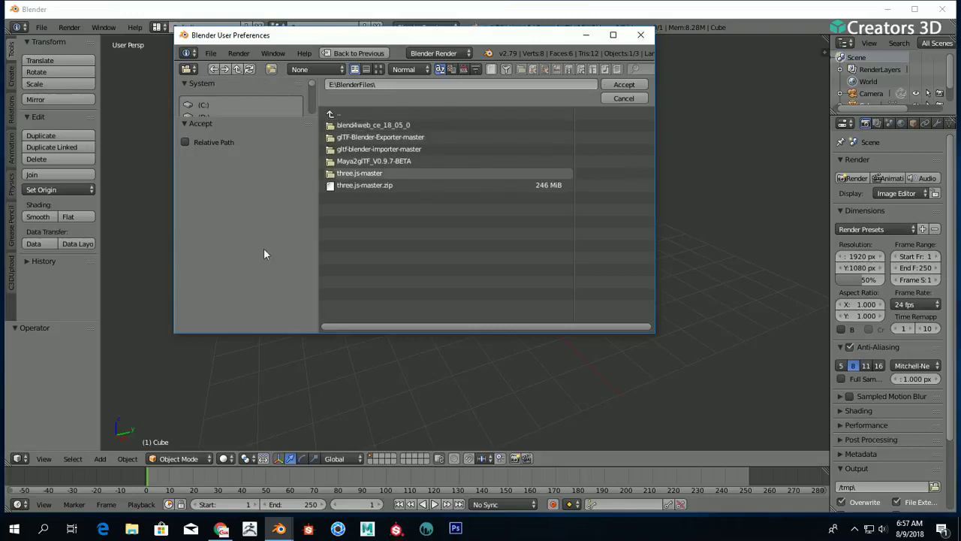
left_click(469, 137)
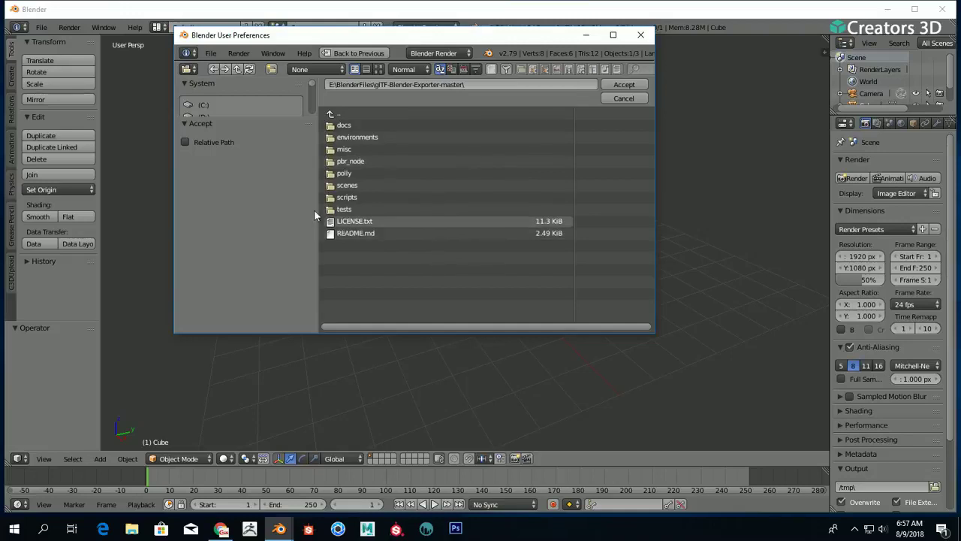
left_click(364, 197)
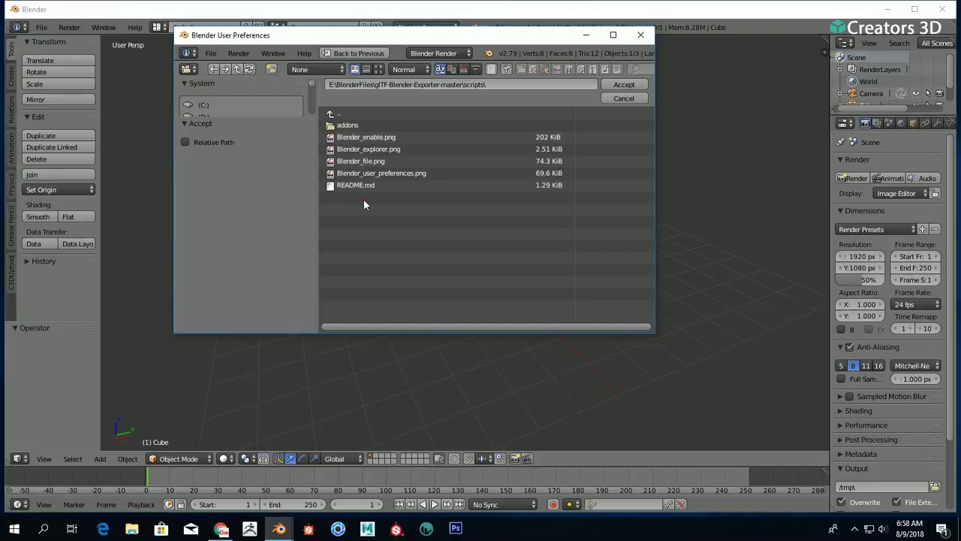
left_click(637, 85)
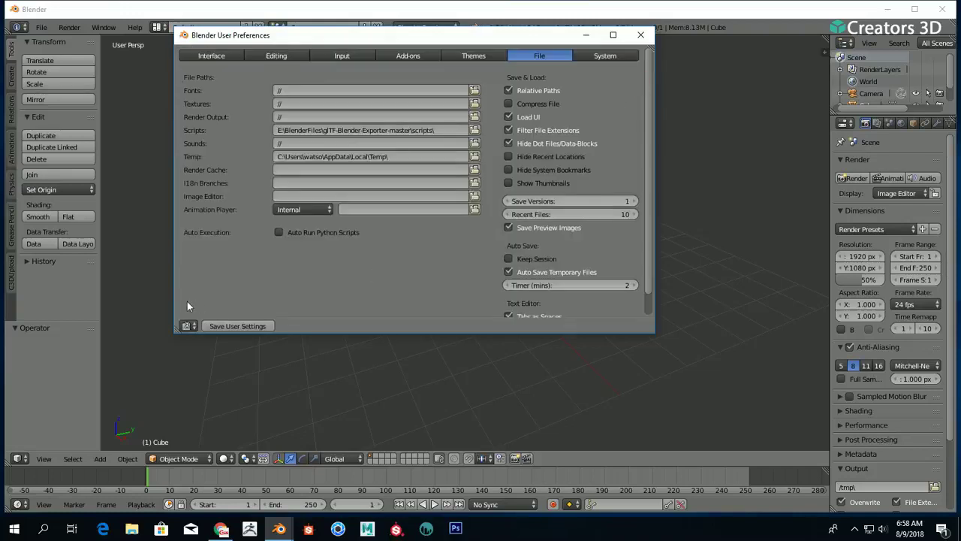
Save the user settings, close the preferences, and quit Blender for a restart.
left_click(239, 326)
left_click(641, 35)
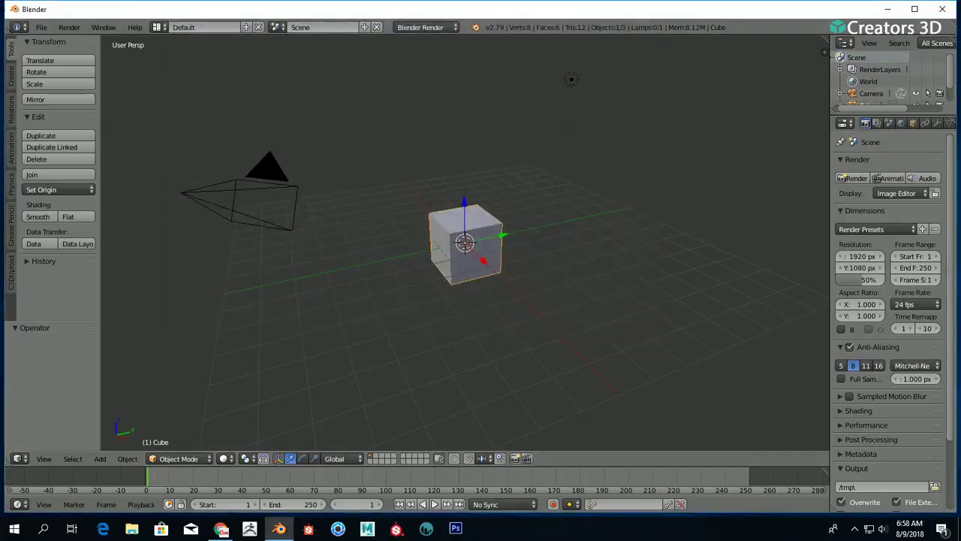
left_click(943, 9)
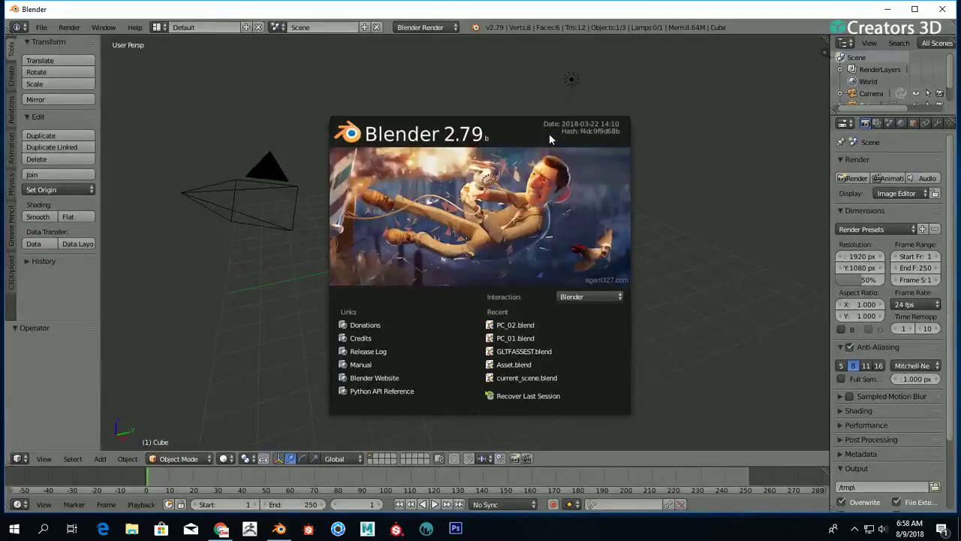
Dismiss the splash screen in the relaunched Blender and open the File menu.
left_click(662, 132)
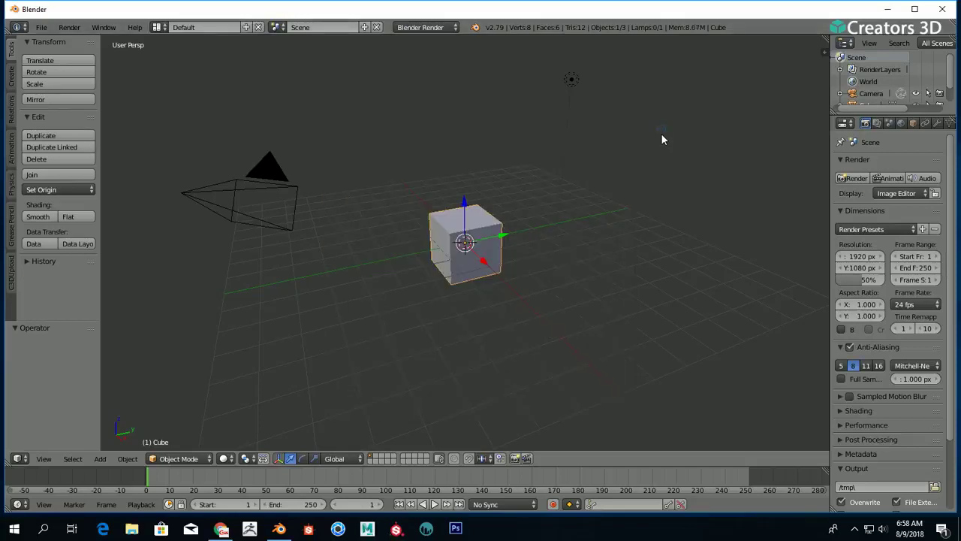
left_click(37, 28)
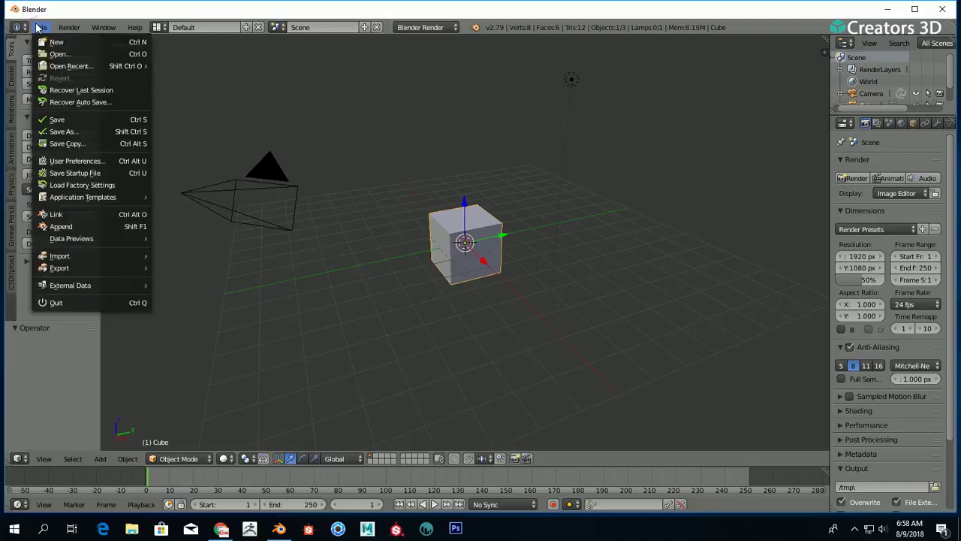
Open the preferences on the Add-ons tab and search for 'gltf'.
left_click(73, 161)
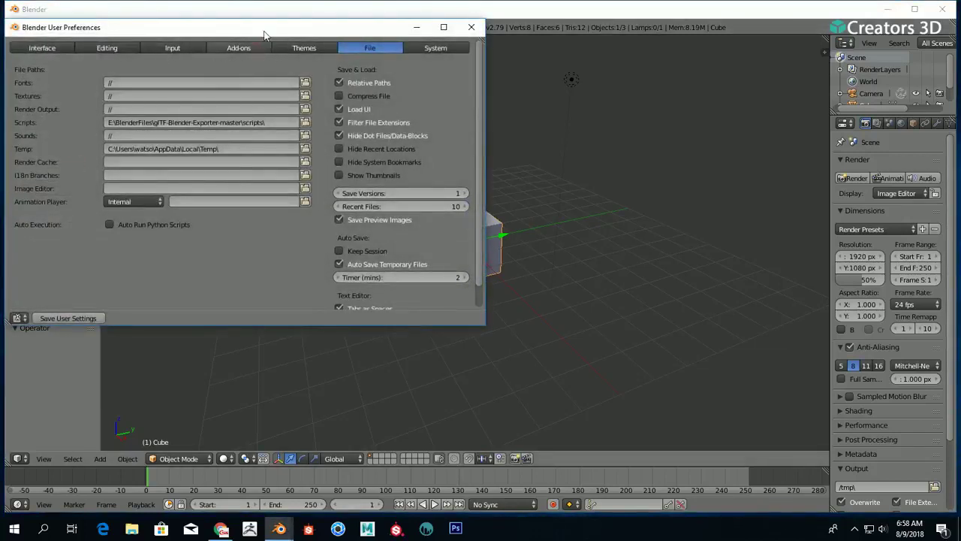
left_click(239, 47)
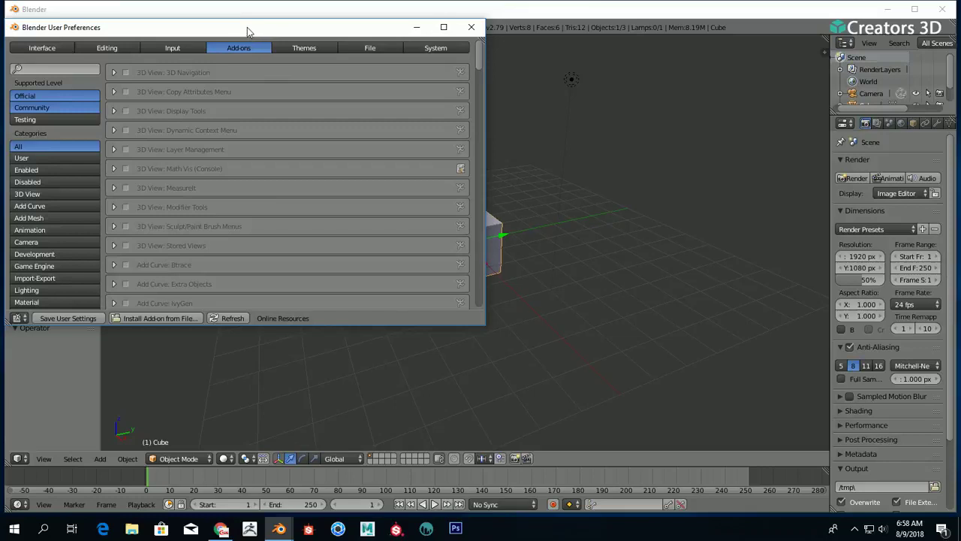
left_click_drag(247, 30, 294, 30)
left_click(109, 68)
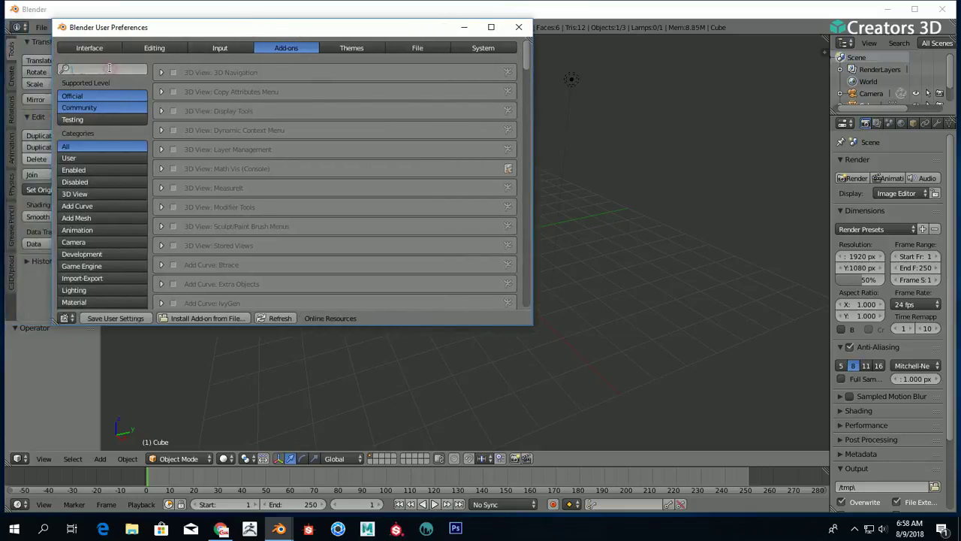
type("glt")
key("Return")
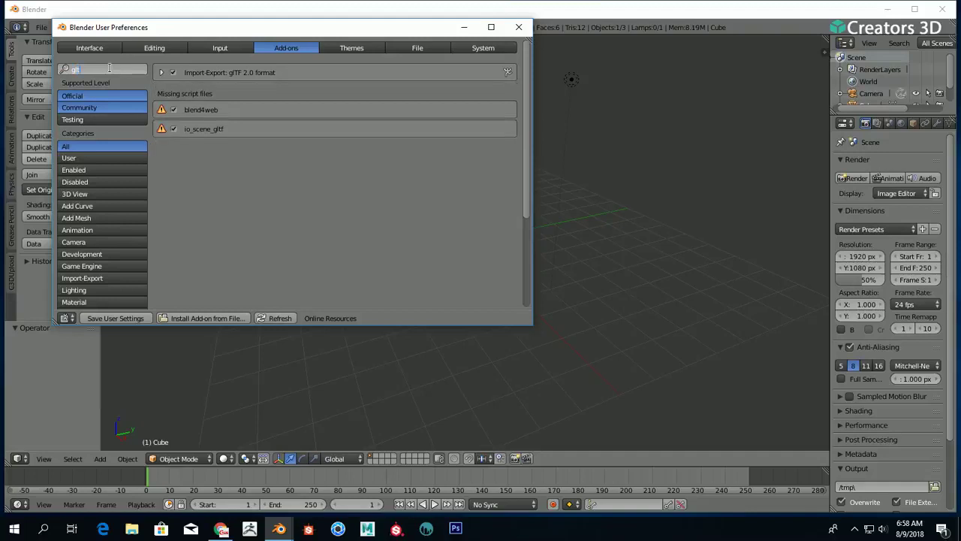
type("f")
Tick the Import-Export: glTF 2.0 format add-on and close the preferences.
left_click(174, 73)
left_click(174, 73)
left_click(173, 73)
left_click(518, 28)
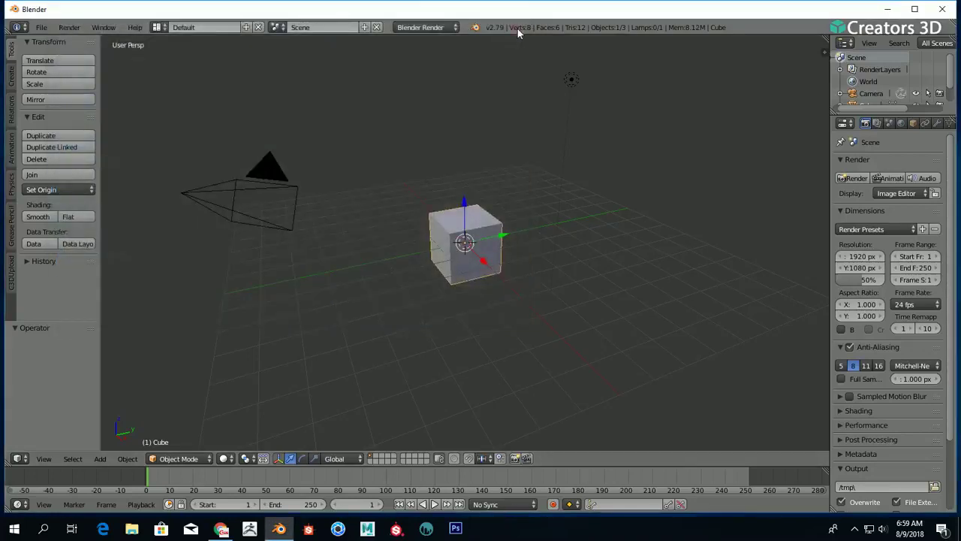
Place the 3D cursor in empty space and select the camera instead of the cube.
left_click(609, 150)
right_click(266, 194)
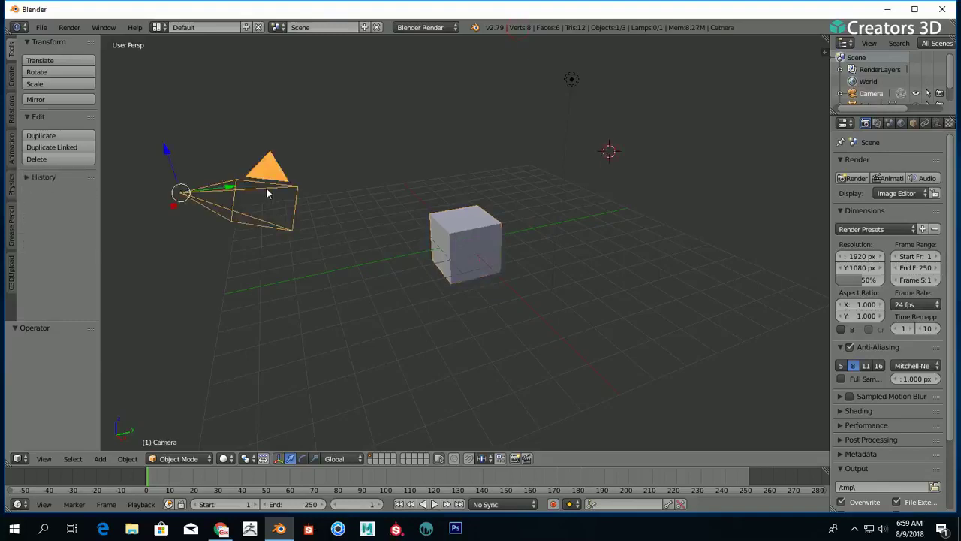